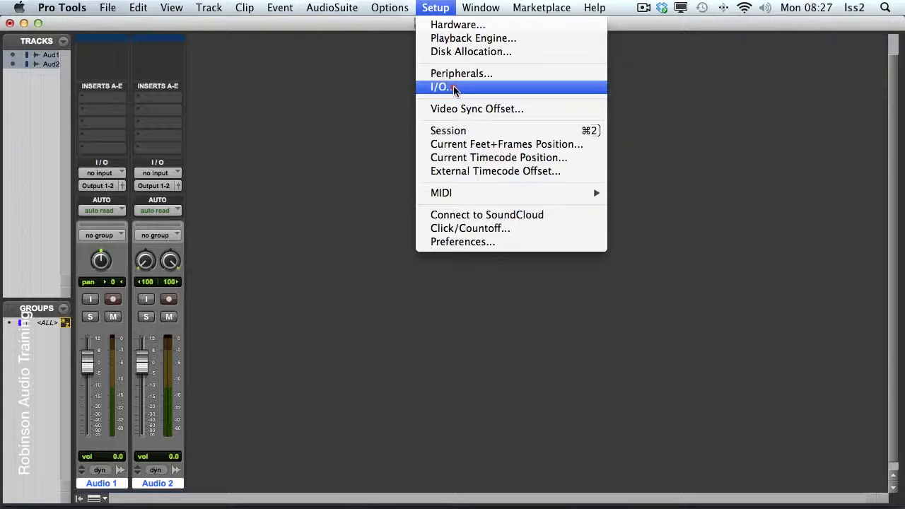
Open the I/O Setup and review its Insert, Mic Preamps and H/W Insert Delay settings
{"action": "left_click", "coordinate": [453, 87]}
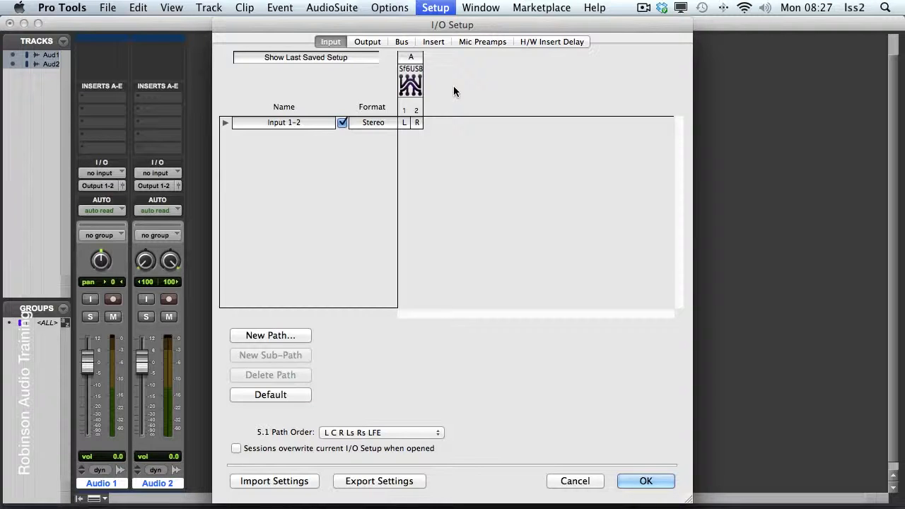
{"action": "left_click", "coordinate": [434, 42]}
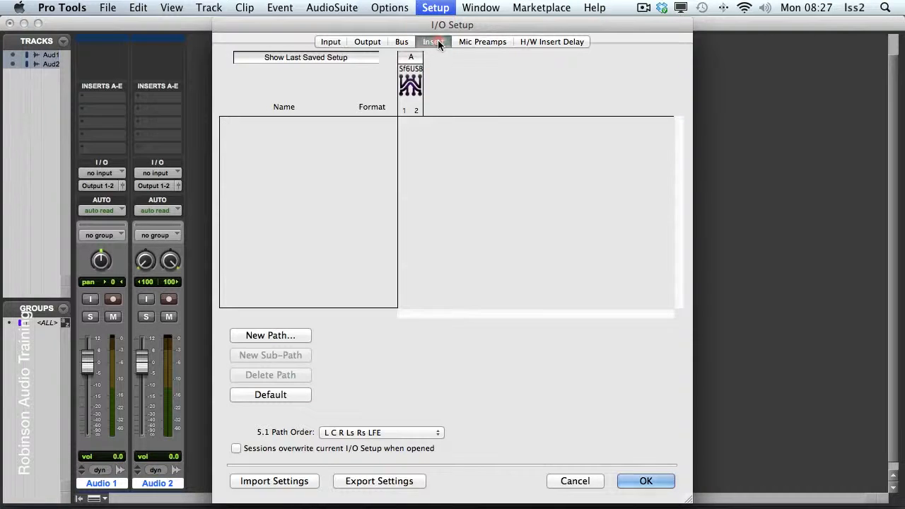
{"action": "left_click", "coordinate": [484, 43]}
{"action": "left_click", "coordinate": [551, 42]}
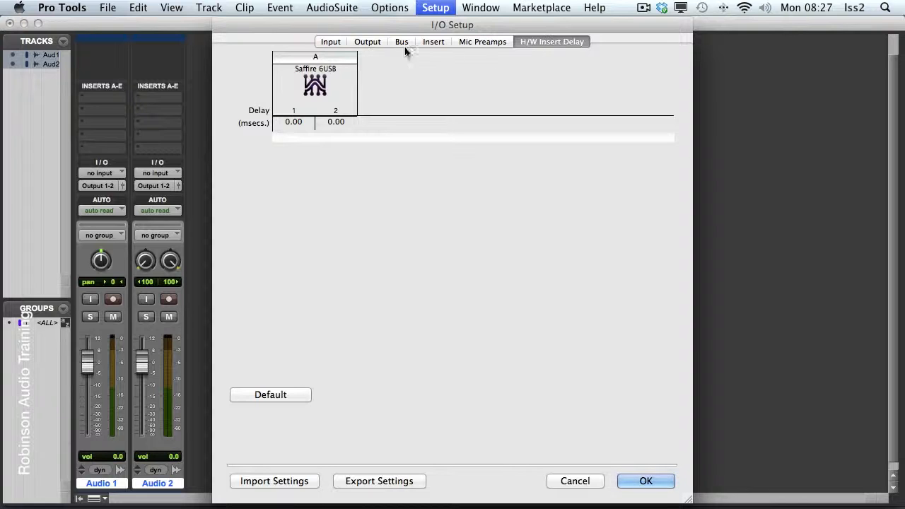
Delete all existing input paths and recreate the default input paths
{"action": "left_click", "coordinate": [332, 42]}
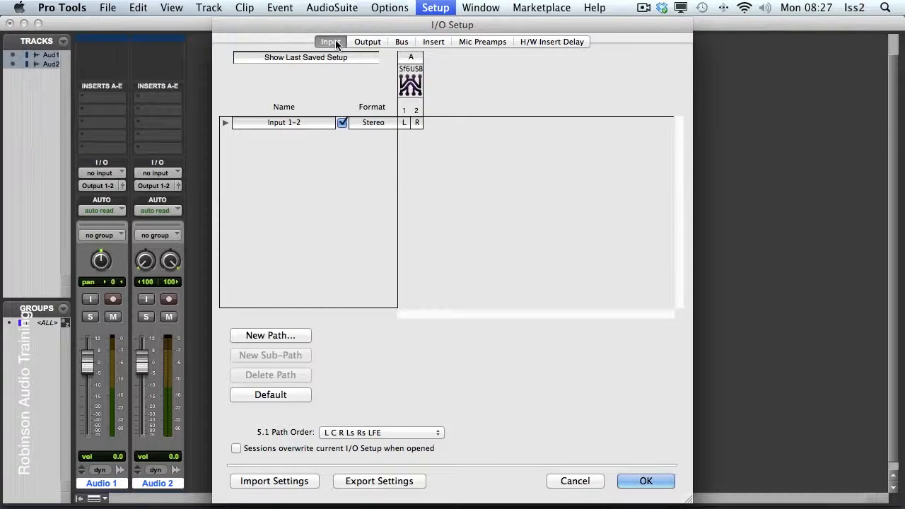
{"action": "key", "text": "super+a"}
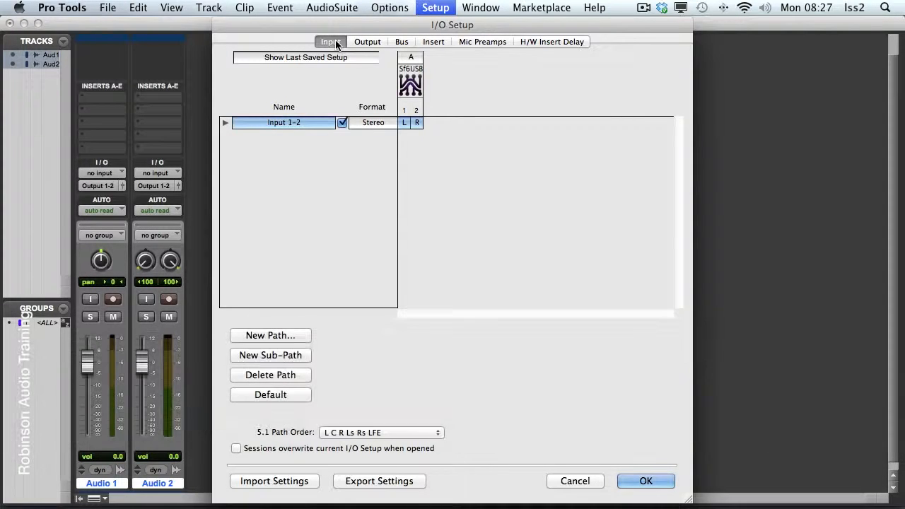
{"action": "key", "text": "BackSpace"}
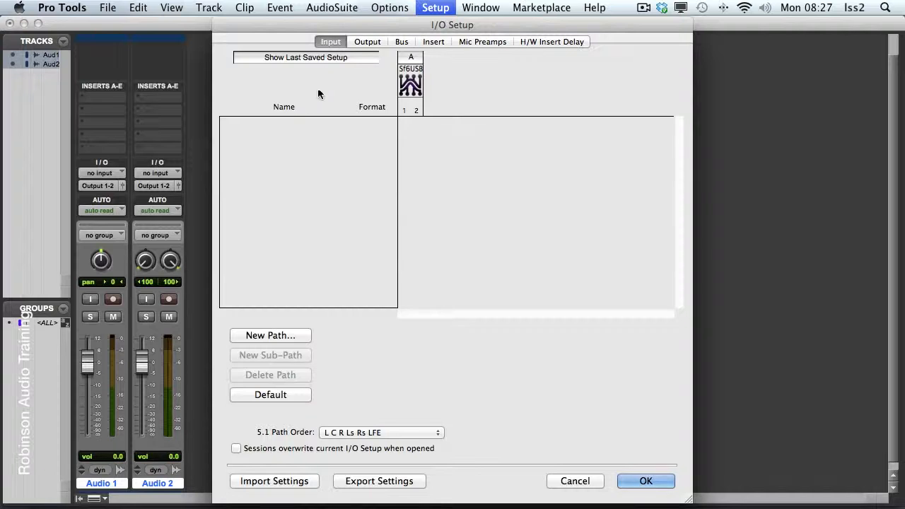
{"action": "left_click", "coordinate": [277, 394]}
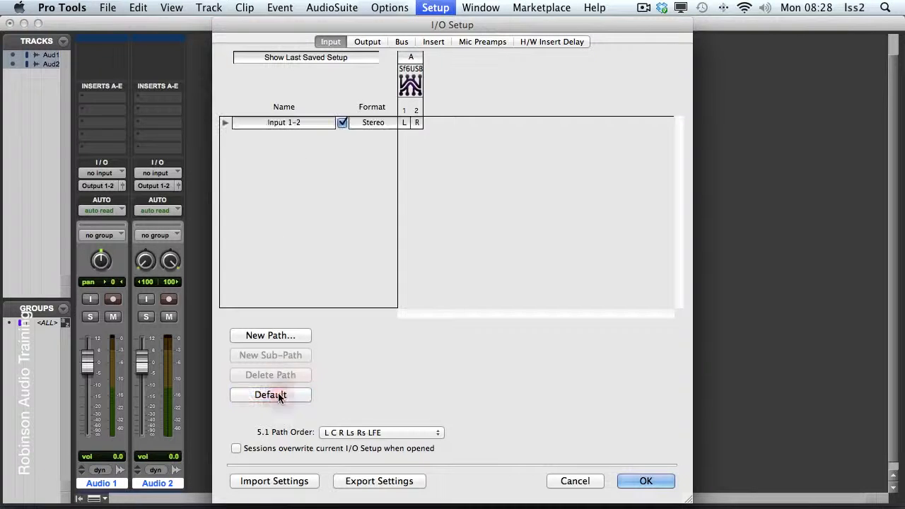
Delete all output paths, including the one used in the session, and restore the default output paths
{"action": "left_click", "coordinate": [370, 42]}
{"action": "key", "text": "super+a"}
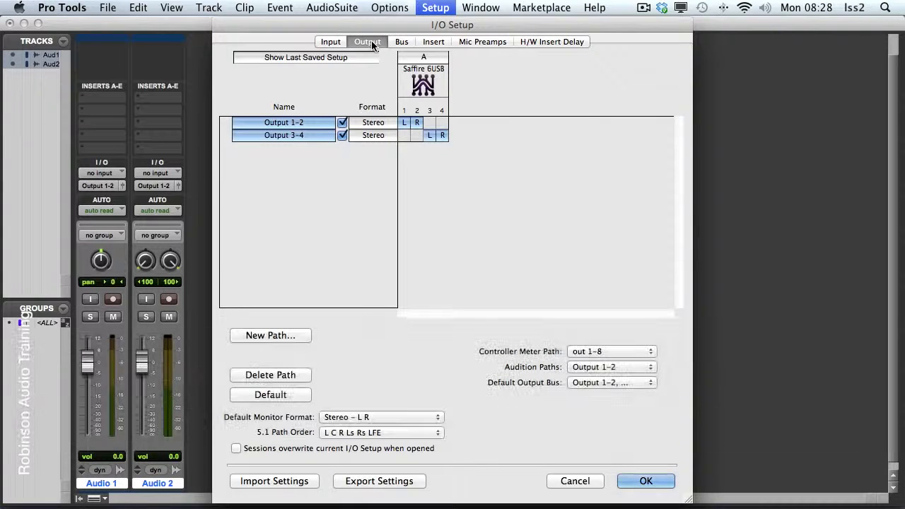
{"action": "key", "text": "BackSpace"}
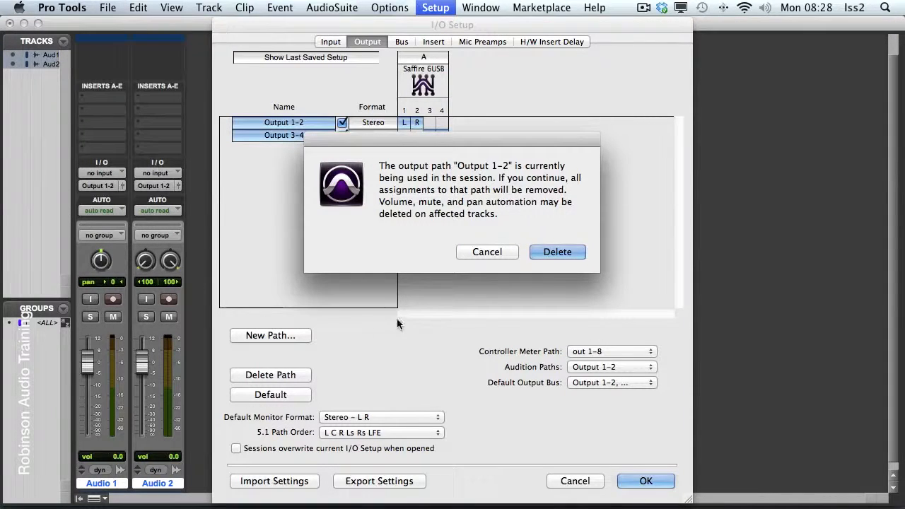
{"action": "left_click", "coordinate": [568, 252]}
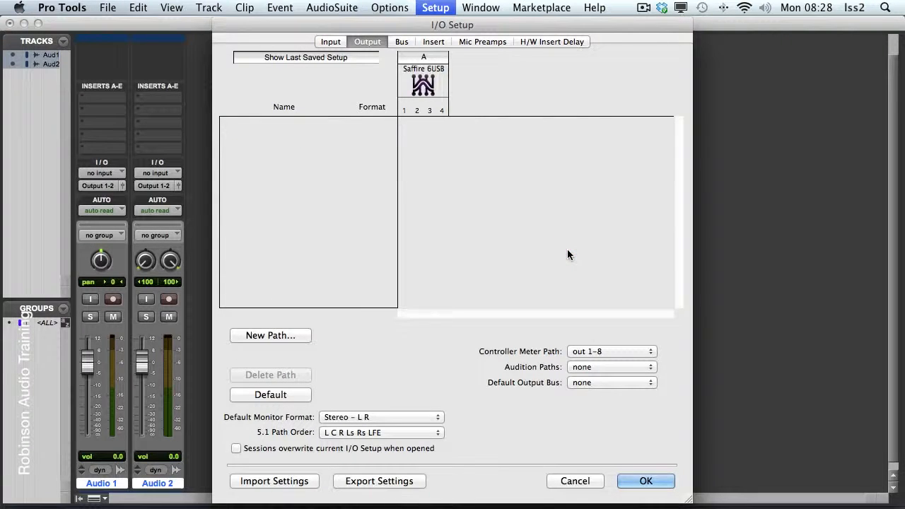
{"action": "left_click", "coordinate": [273, 396]}
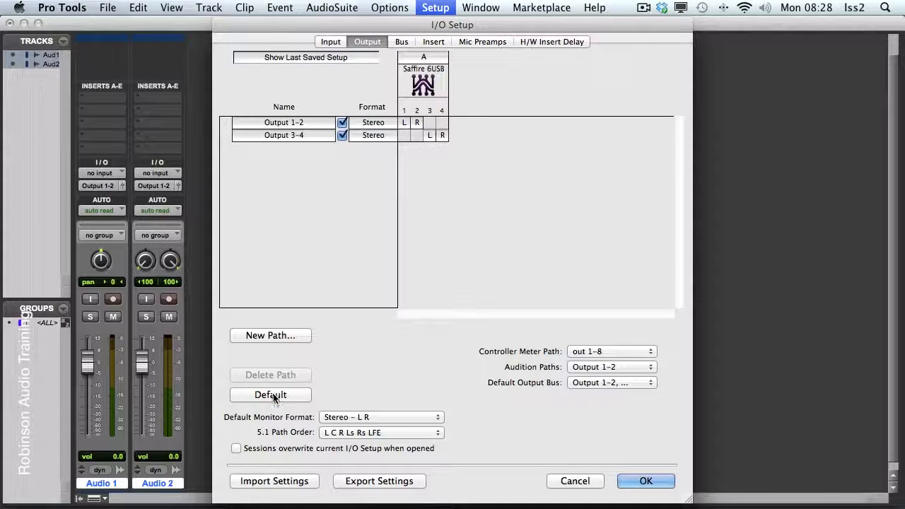
Delete every bus path and regenerate the default busses
{"action": "left_click", "coordinate": [403, 41]}
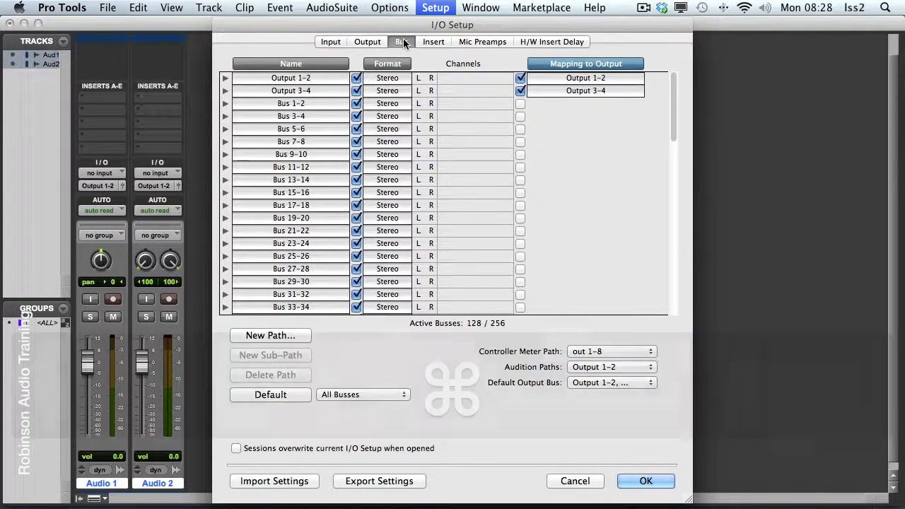
{"action": "key", "text": "super+a"}
{"action": "key", "text": "BackSpace"}
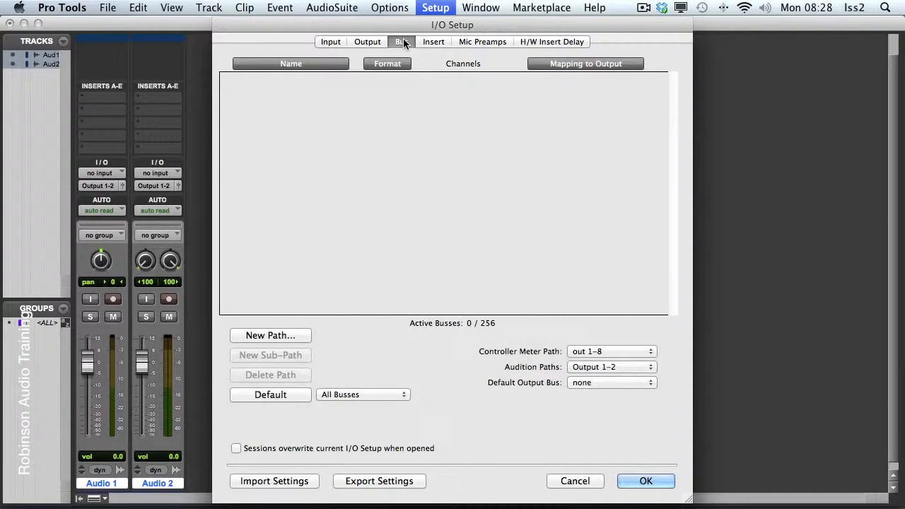
{"action": "left_click", "coordinate": [281, 395]}
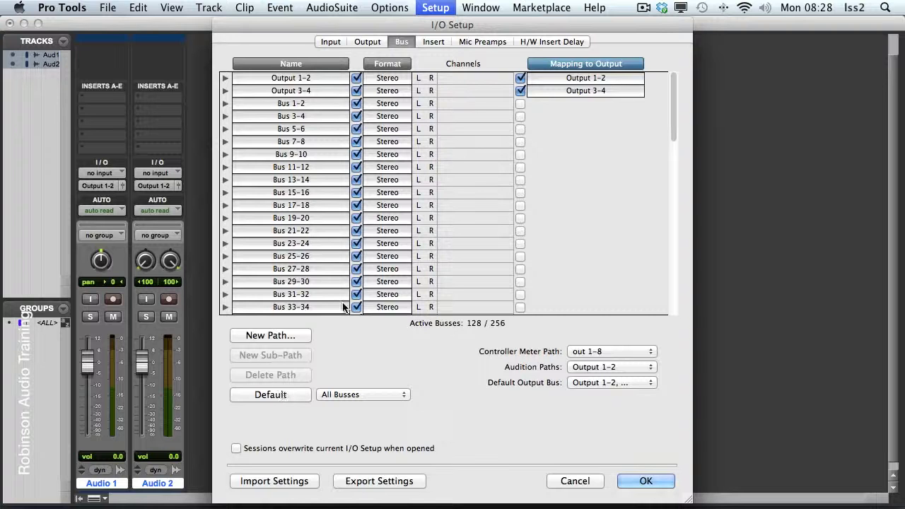
Expand the Input 1-2 path into its mono sub-paths and check its available formats, keeping it Stereo
{"action": "left_click", "coordinate": [331, 43]}
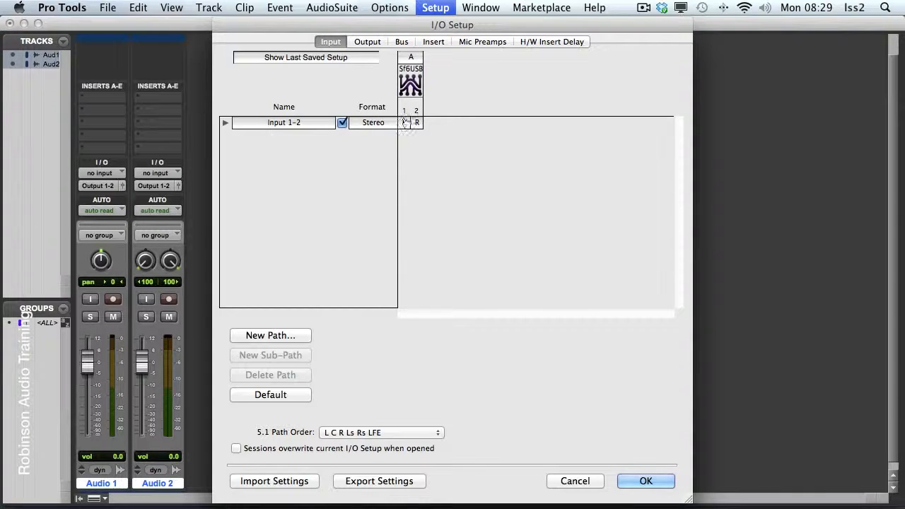
{"action": "left_click", "coordinate": [225, 123]}
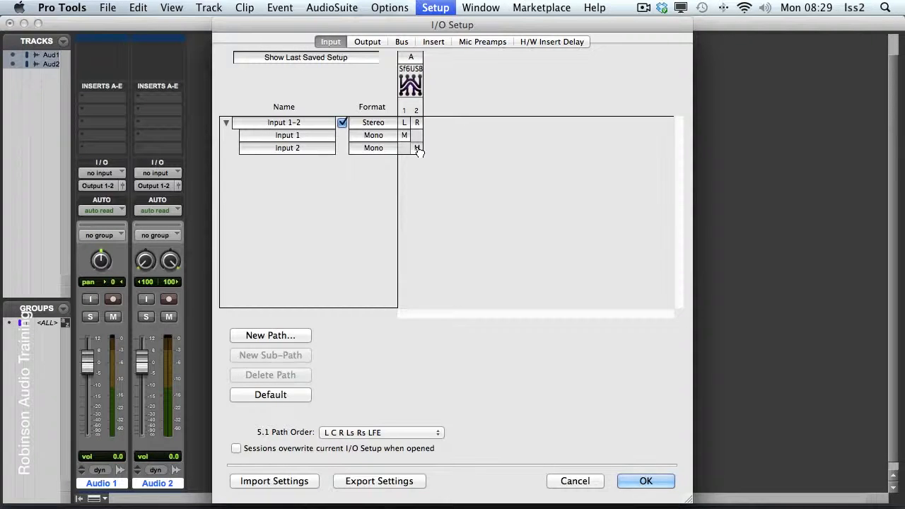
{"action": "left_click", "coordinate": [375, 123]}
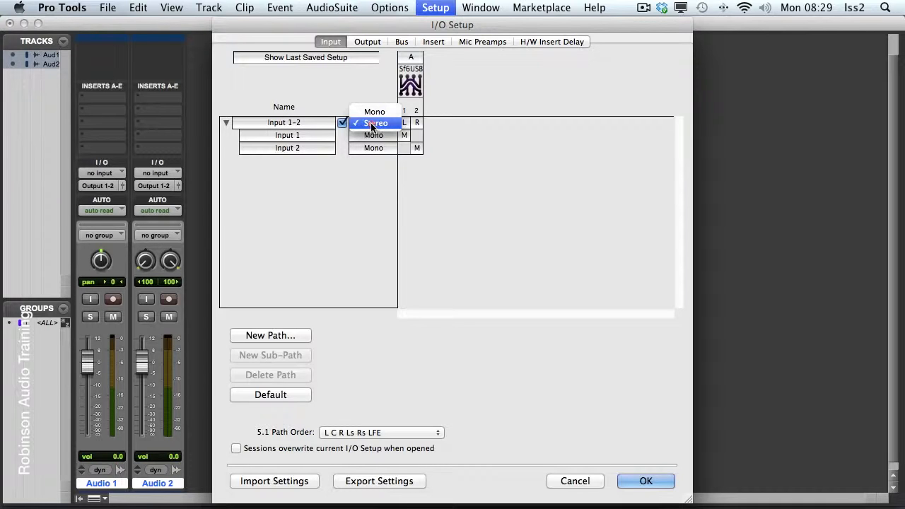
{"action": "left_click", "coordinate": [306, 122]}
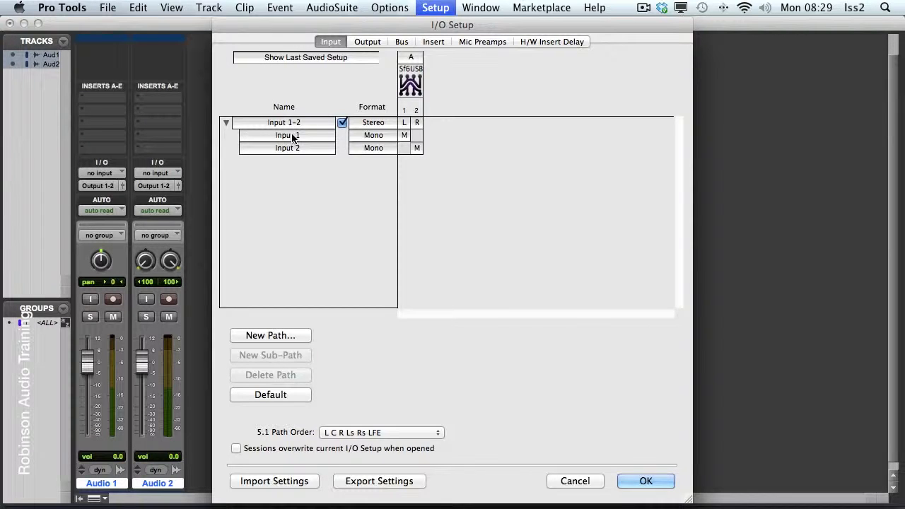
Rename the mono sub-path Input 1 as Mic and Input 2 as DI
{"action": "double_click", "coordinate": [292, 137]}
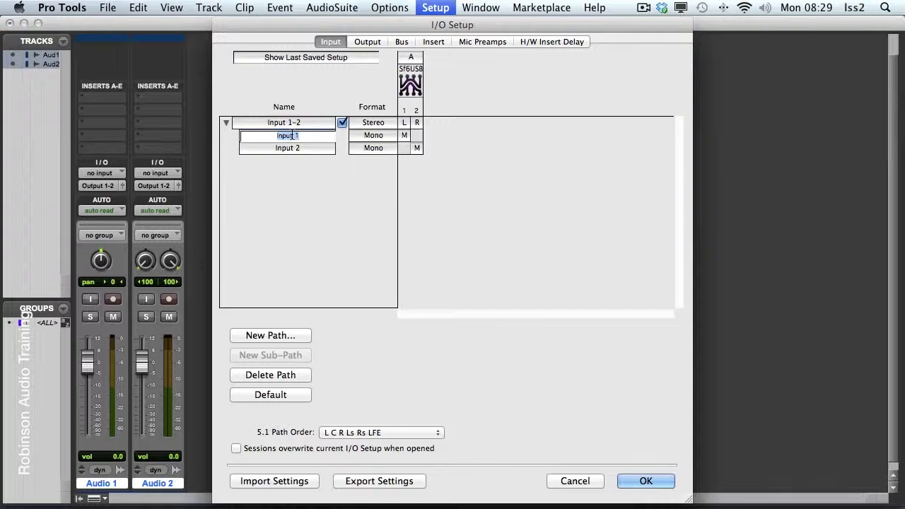
{"action": "type", "text": "Mic"}
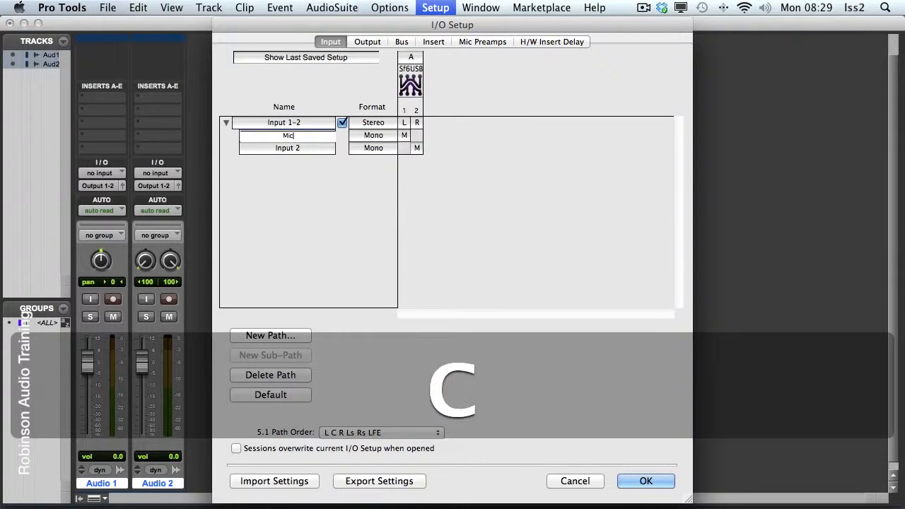
{"action": "key", "text": "Return"}
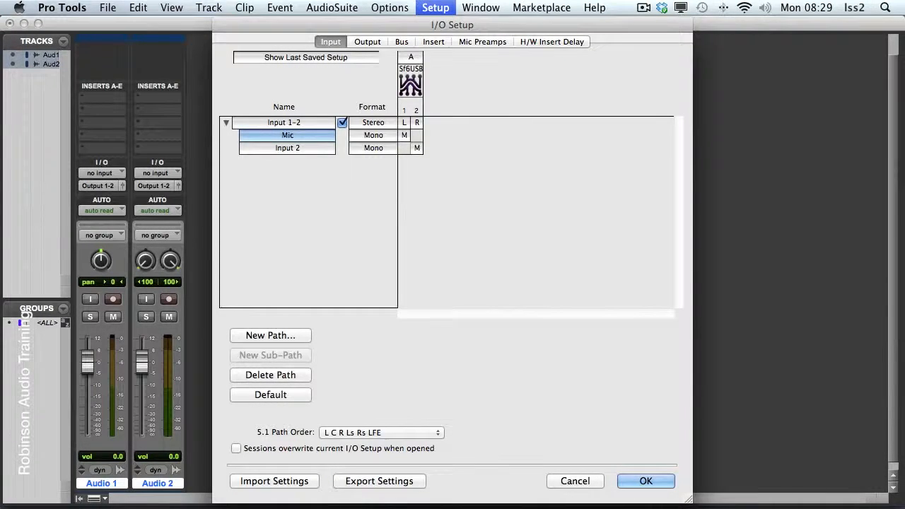
{"action": "double_click", "coordinate": [289, 147]}
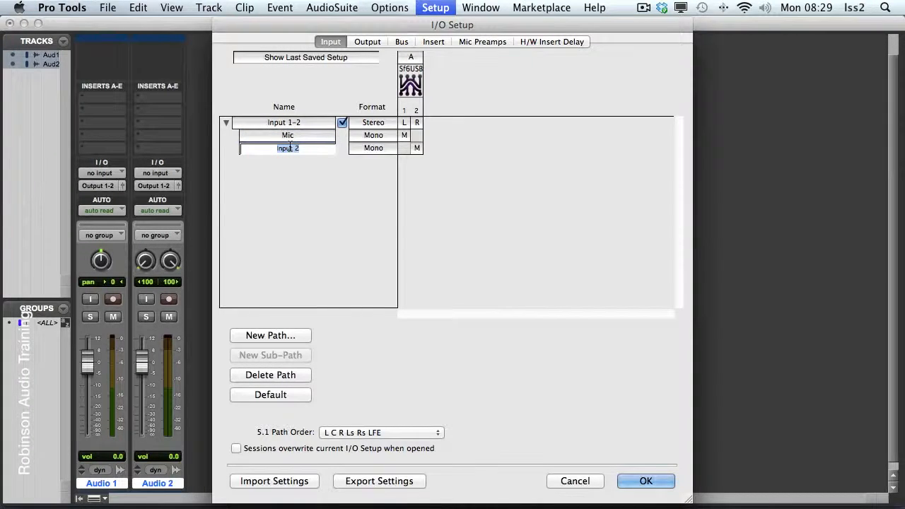
{"action": "type", "text": "DI"}
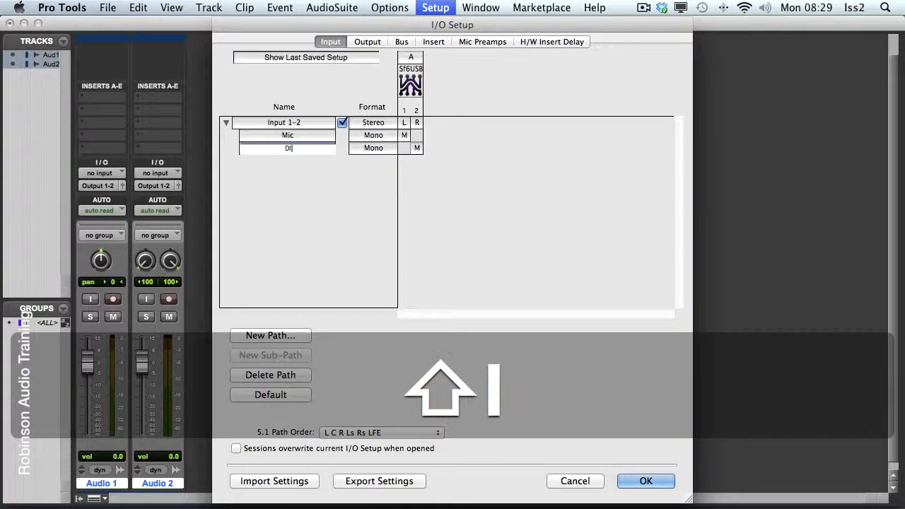
{"action": "key", "text": "Return"}
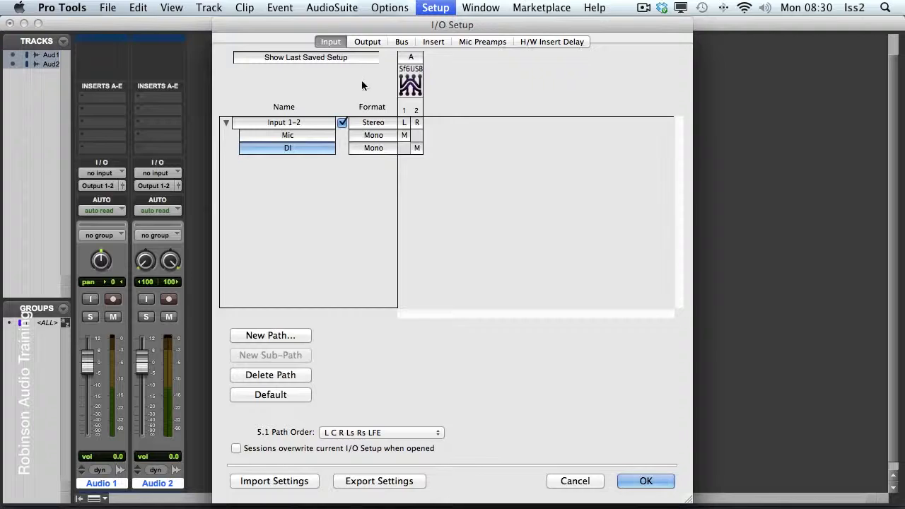
Examine the output paths and the full bus list, comparing how the busses are mapped to the physical outputs
{"action": "left_click", "coordinate": [374, 41]}
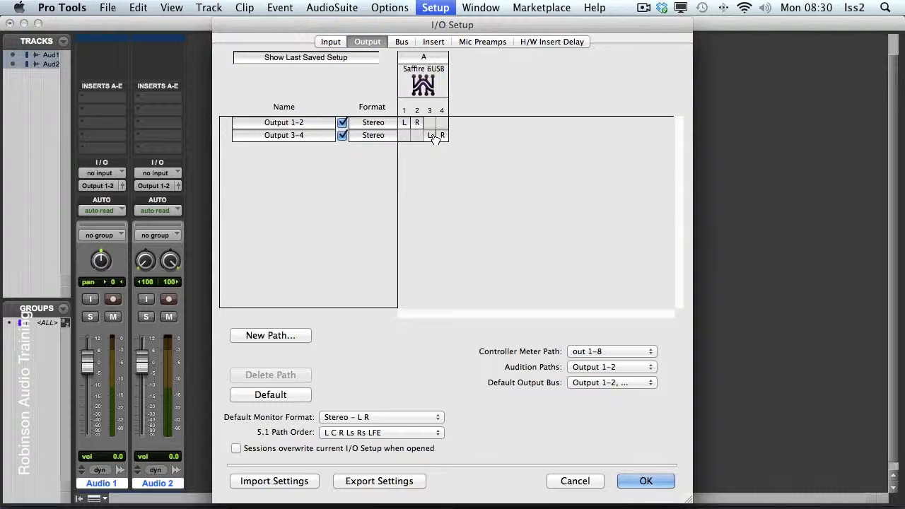
{"action": "left_click", "coordinate": [401, 41]}
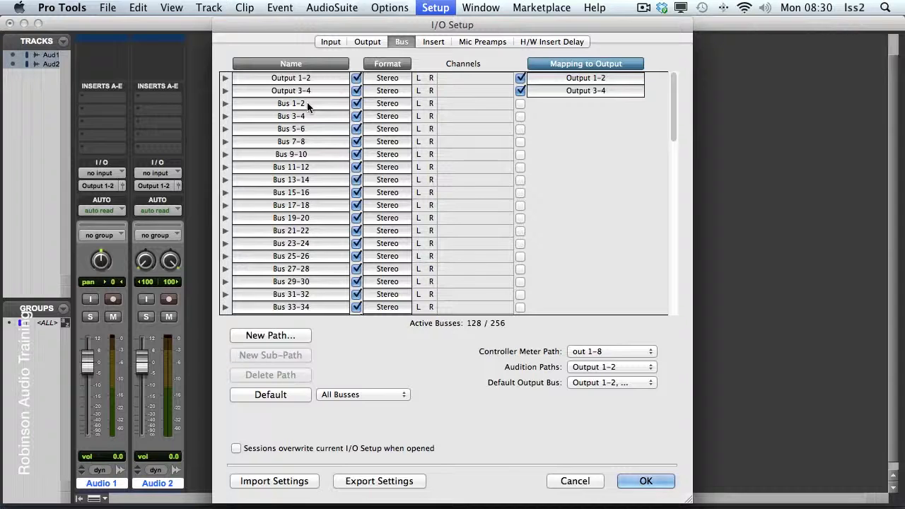
{"action": "left_click_drag", "start_coordinate": [673, 131], "coordinate": [662, 286]}
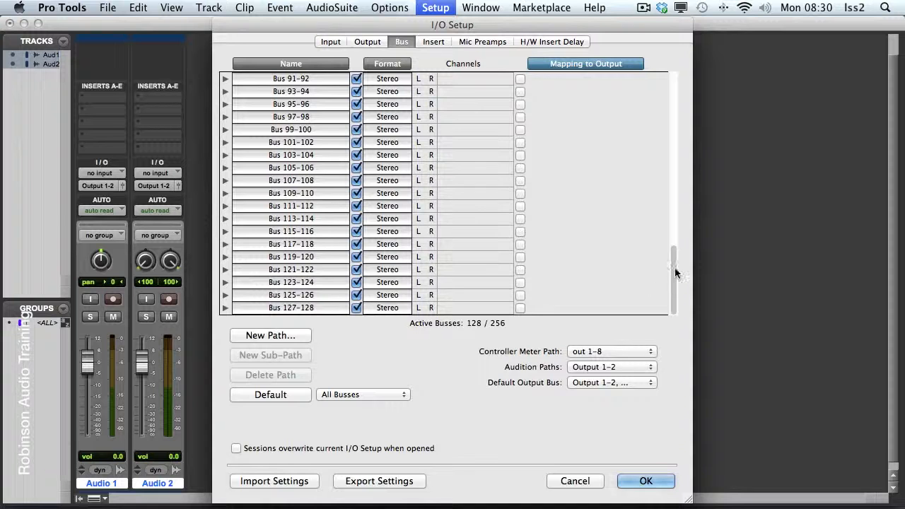
{"action": "left_click_drag", "start_coordinate": [674, 269], "coordinate": [675, 78]}
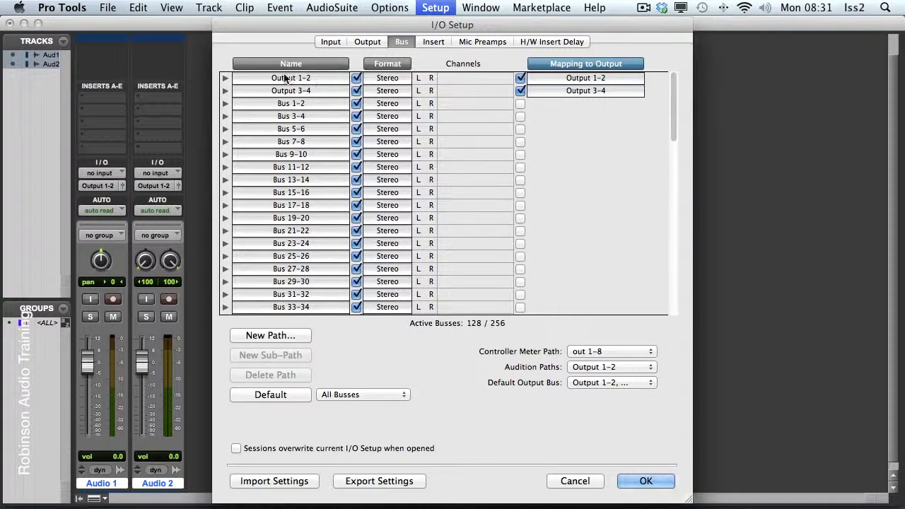
{"action": "left_click", "coordinate": [369, 43]}
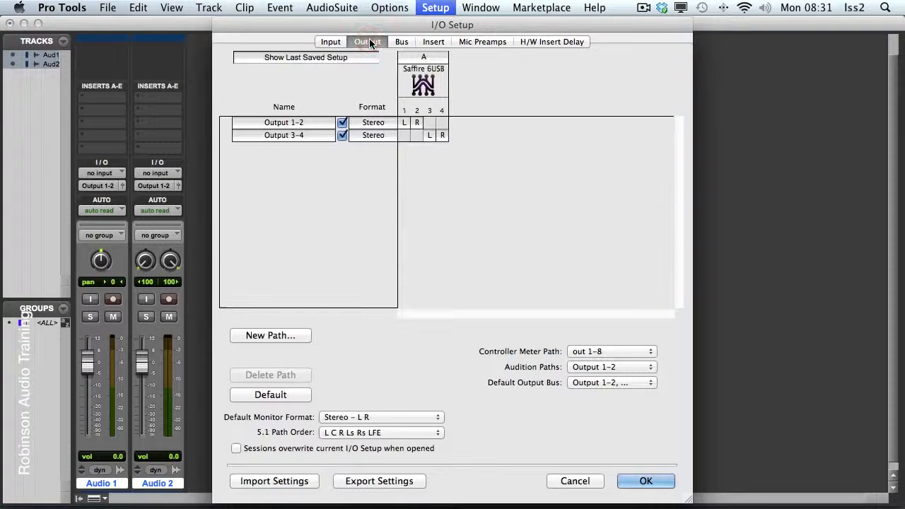
{"action": "left_click", "coordinate": [401, 42]}
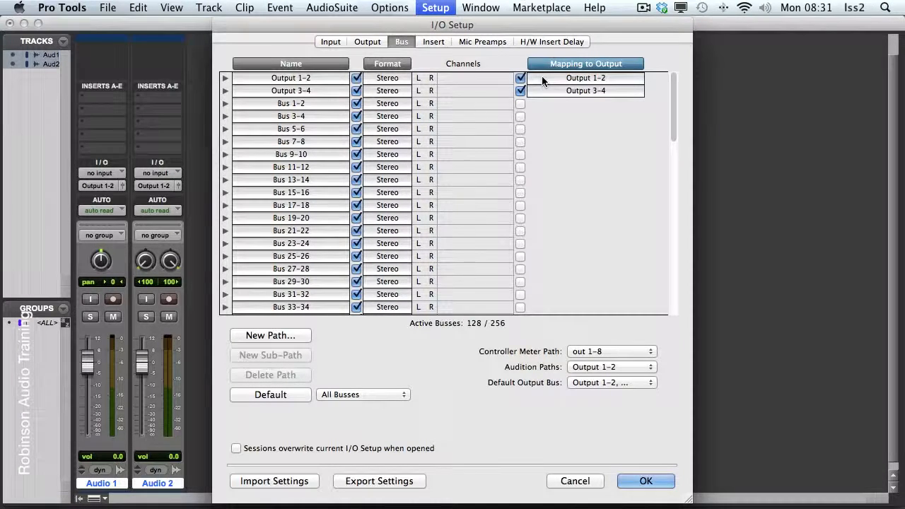
{"action": "left_click", "coordinate": [370, 42]}
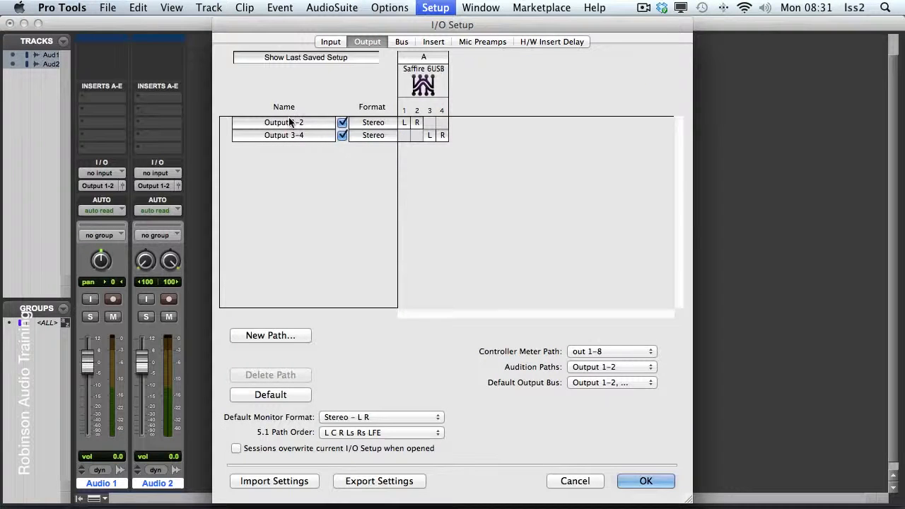
{"action": "left_click", "coordinate": [401, 42]}
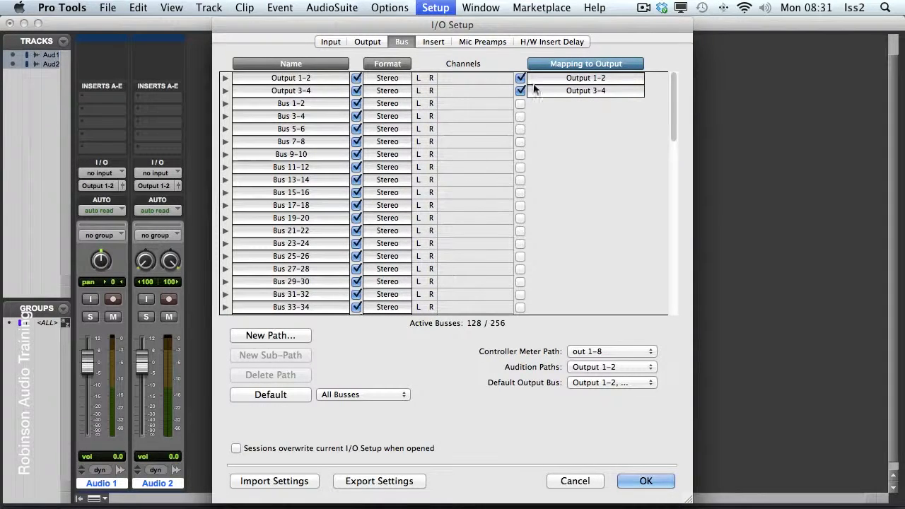
Rename the bus Output 1-2 as LR Mix and the bus Output 3-4 as Cues
{"action": "double_click", "coordinate": [293, 79]}
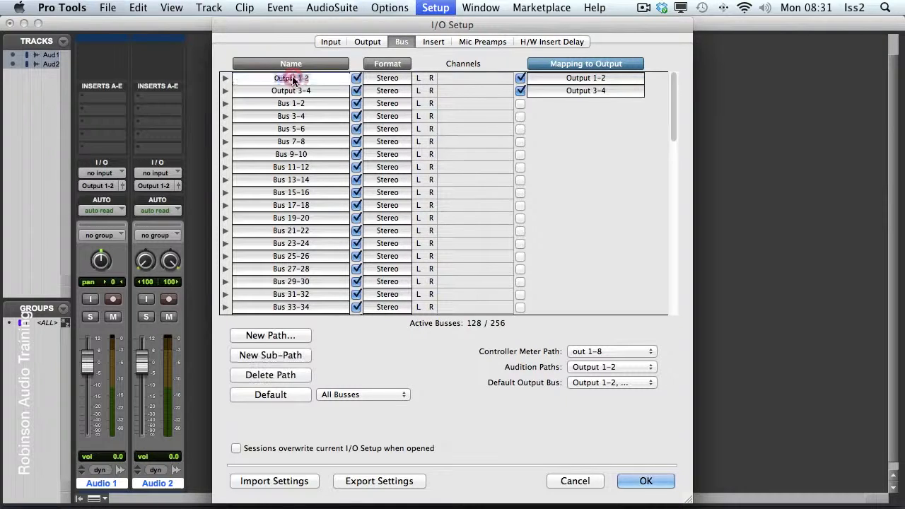
{"action": "type", "text": "L"}
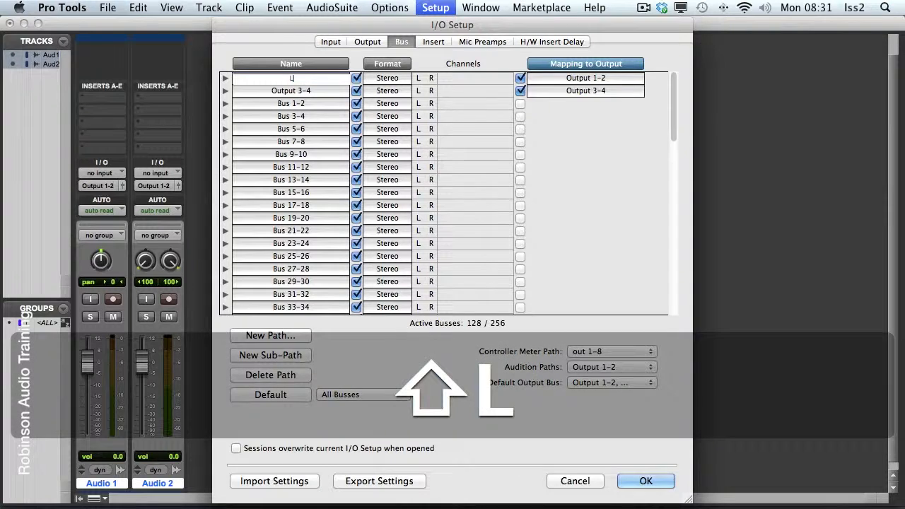
{"action": "type", "text": "R Mix"}
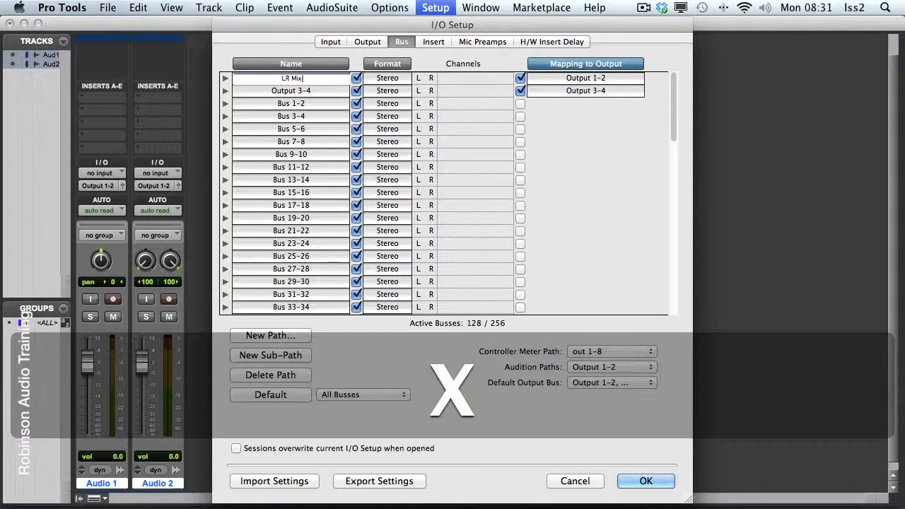
{"action": "key", "text": "Return"}
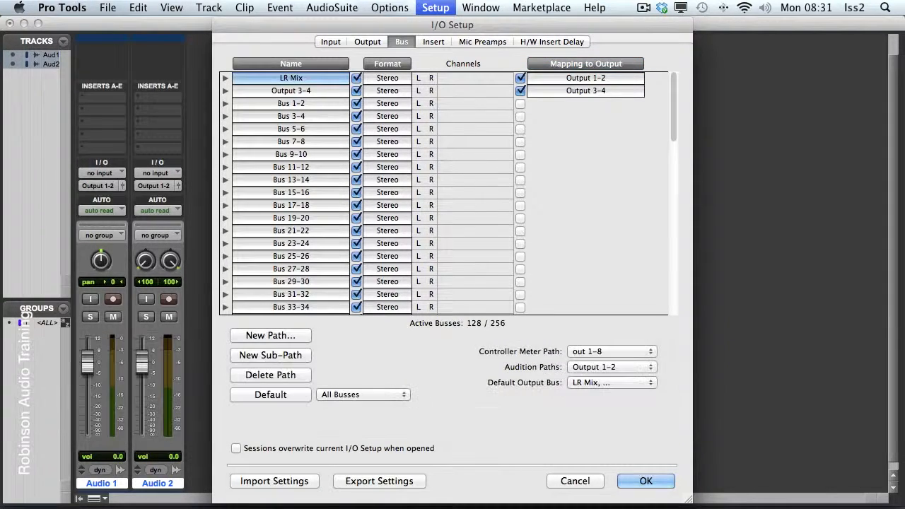
{"action": "double_click", "coordinate": [292, 89]}
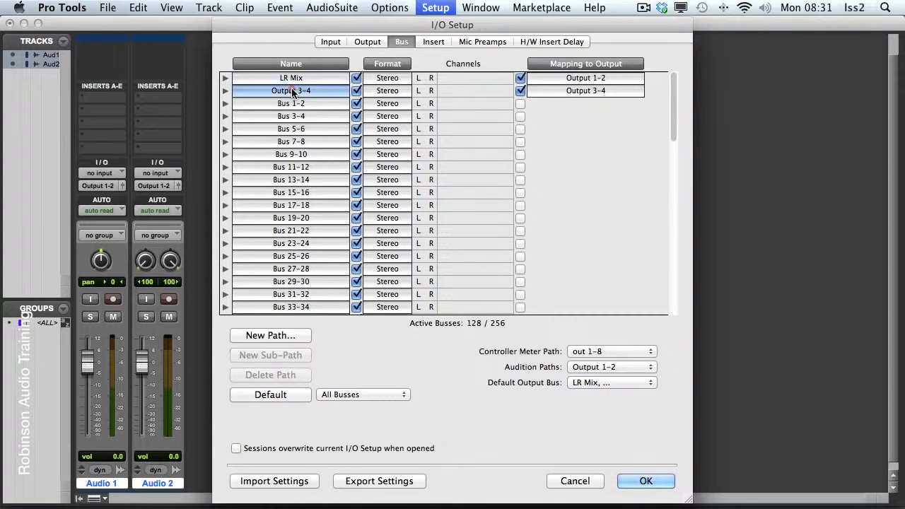
{"action": "type", "text": "Cues"}
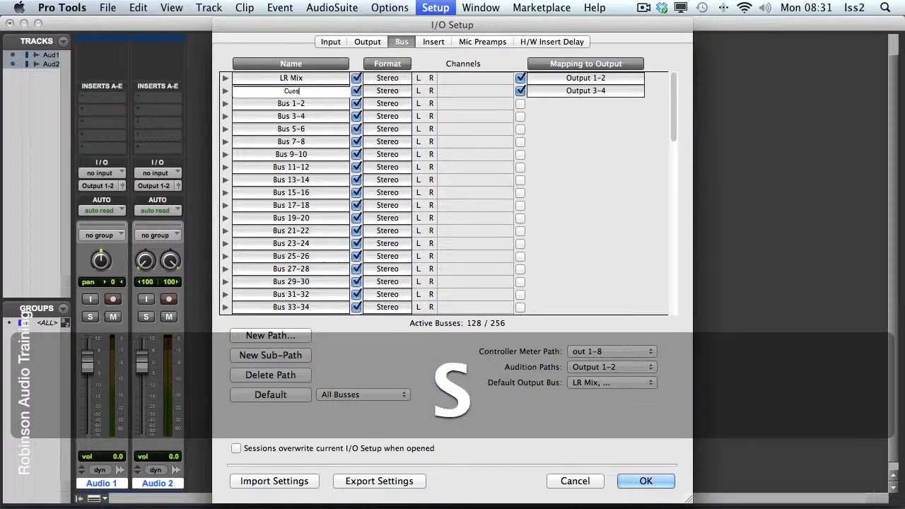
{"action": "key", "text": "Return"}
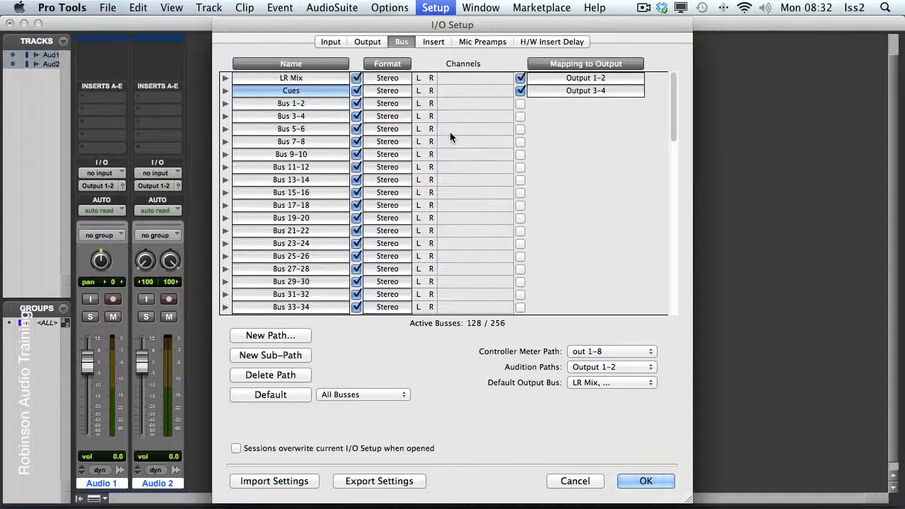
Try mapping Bus 1-2 to the physical Output 3-4, and remove that mapping again
{"action": "left_click", "coordinate": [520, 103]}
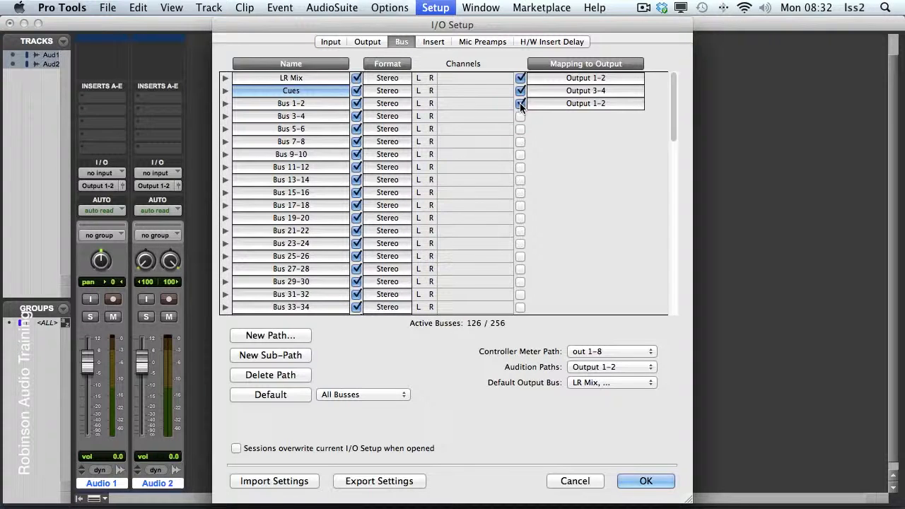
{"action": "left_click", "coordinate": [585, 103]}
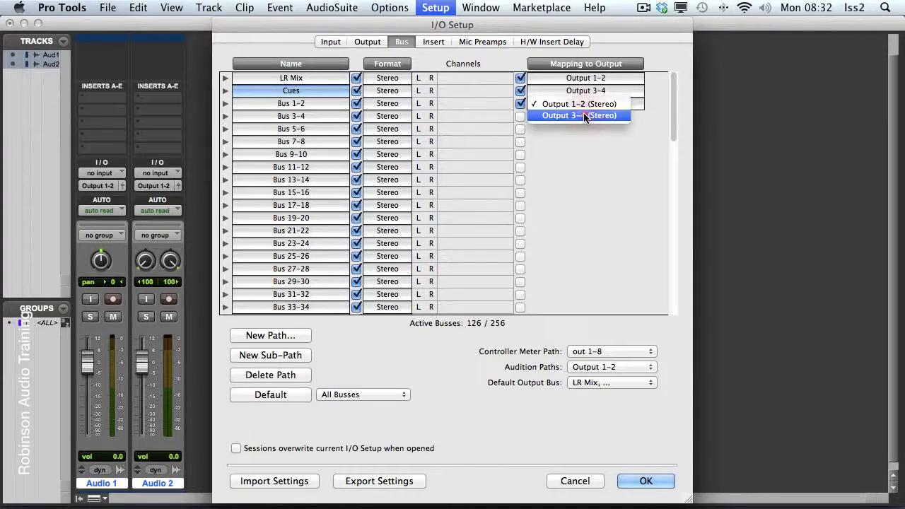
{"action": "left_click", "coordinate": [584, 116]}
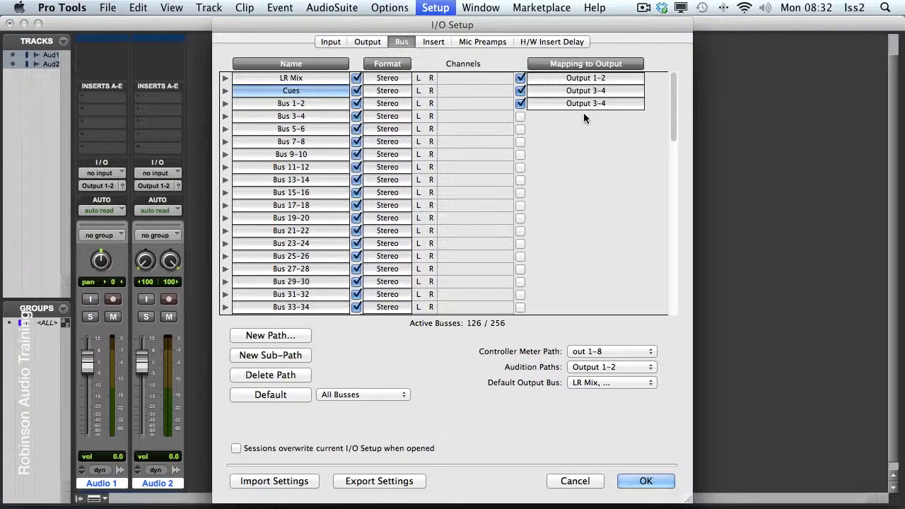
{"action": "left_click", "coordinate": [521, 103]}
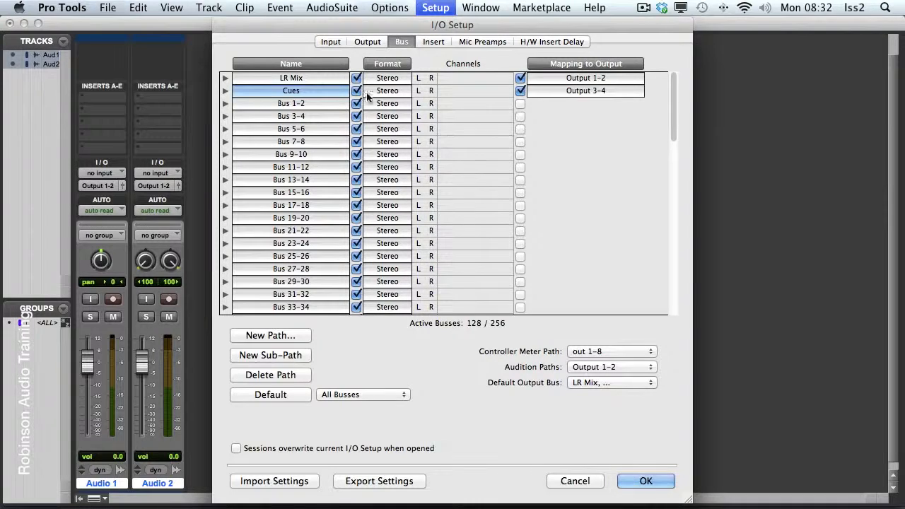
Check which track formats and paths can be chosen for the default output bus
{"action": "left_click", "coordinate": [604, 382]}
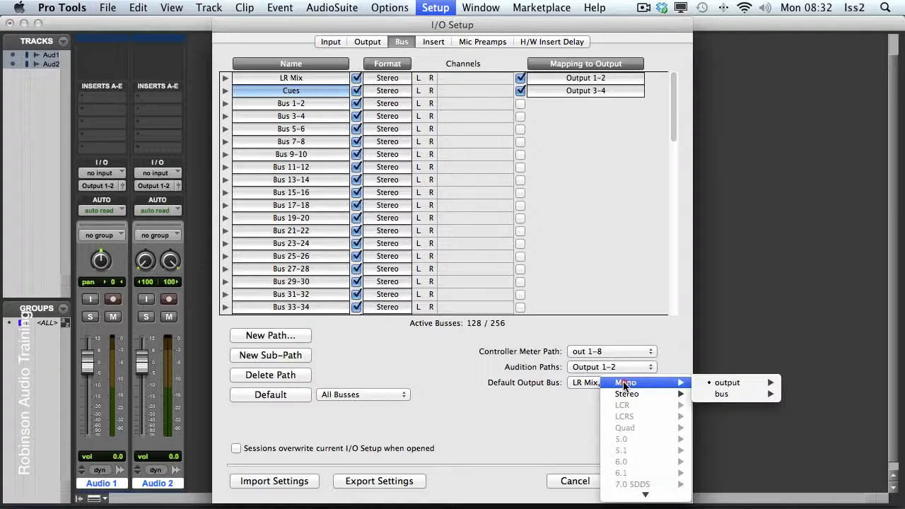
{"action": "mouse_move", "coordinate": [715, 383]}
{"action": "mouse_move", "coordinate": [670, 394]}
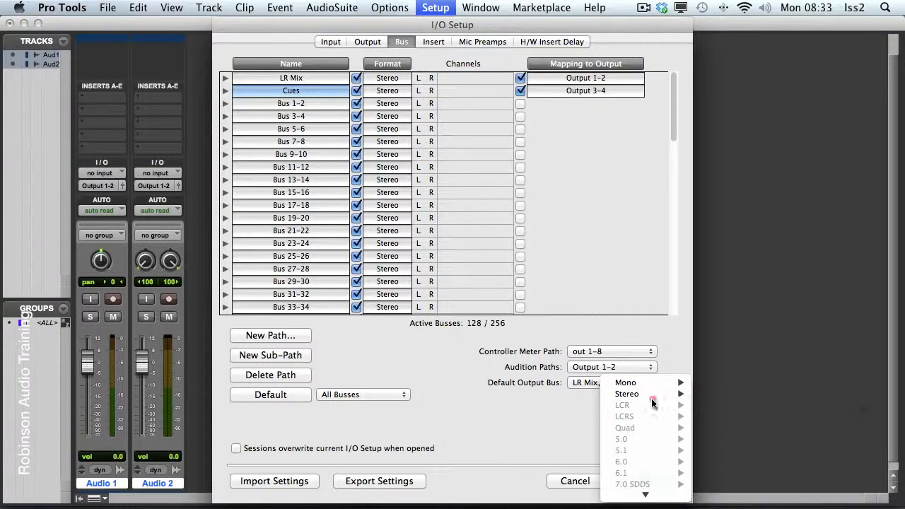
{"action": "mouse_move", "coordinate": [644, 494]}
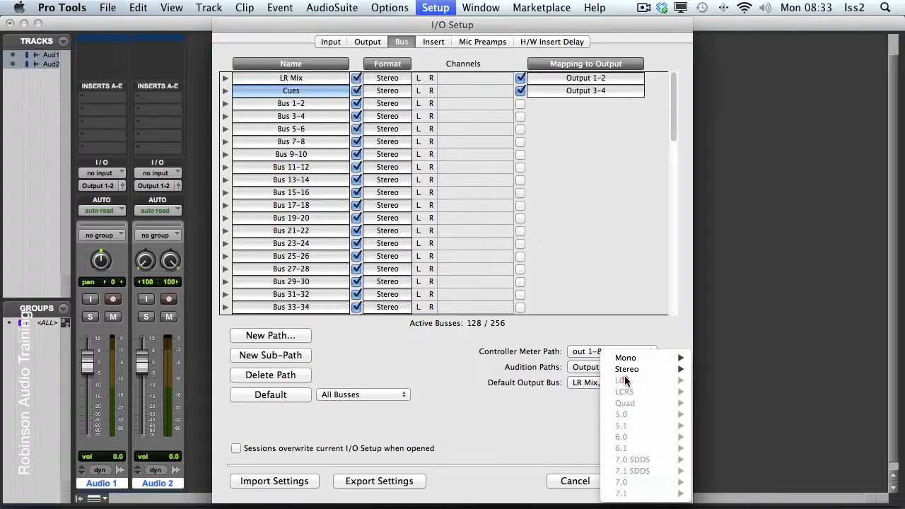
{"action": "mouse_move", "coordinate": [633, 361]}
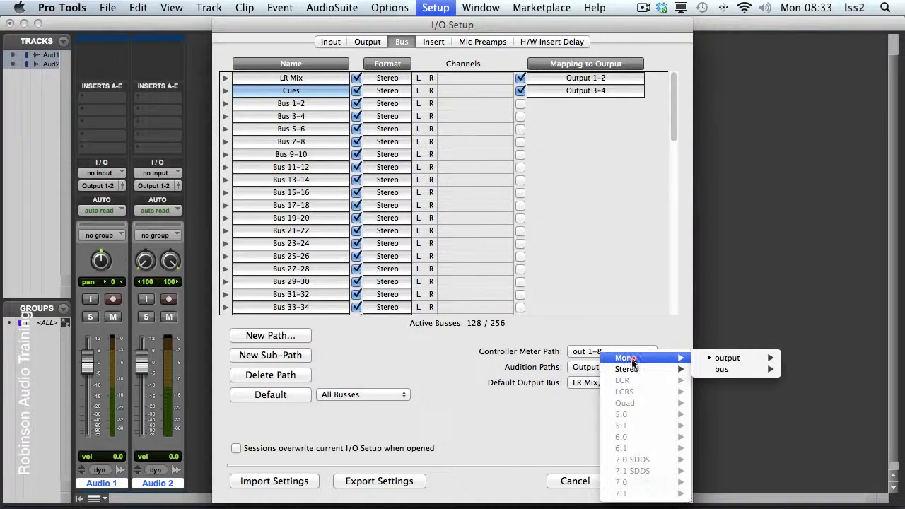
{"action": "left_click", "coordinate": [432, 337]}
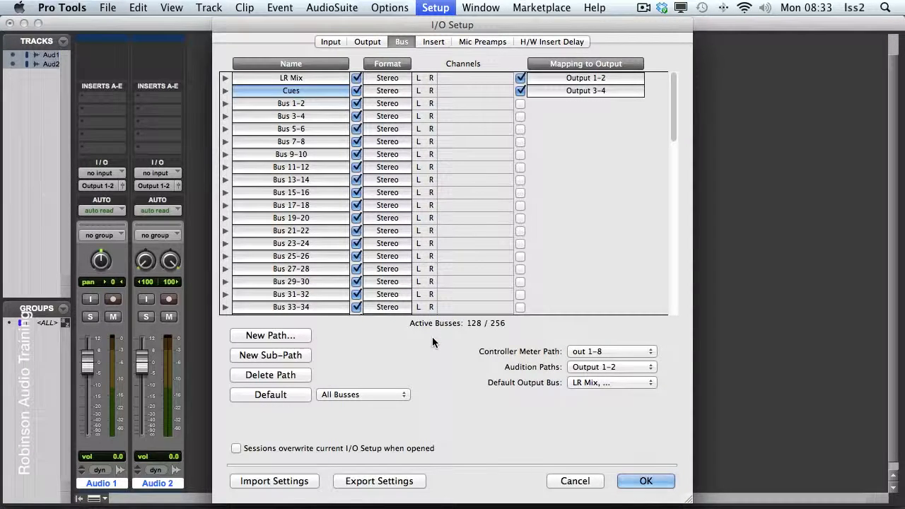
Export the I/O settings as Elephorm into the IO Settings folder
{"action": "left_click", "coordinate": [386, 481]}
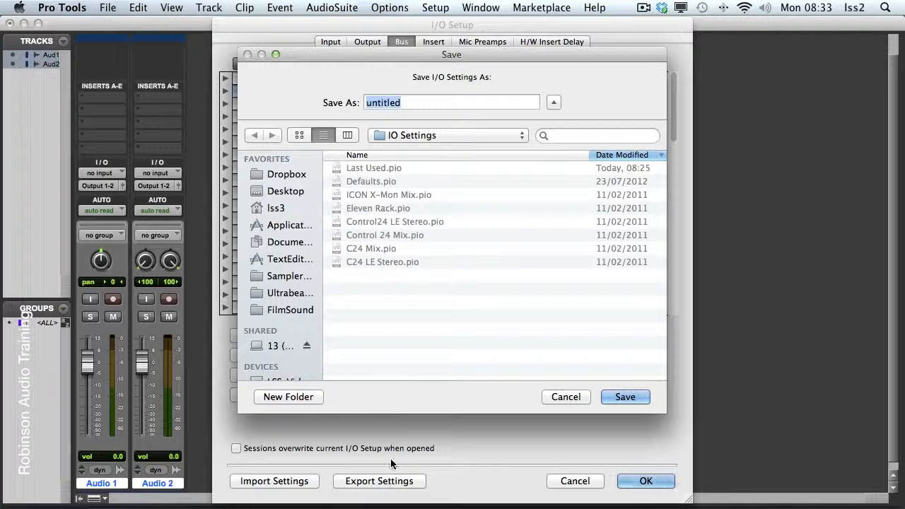
{"action": "type", "text": "El"}
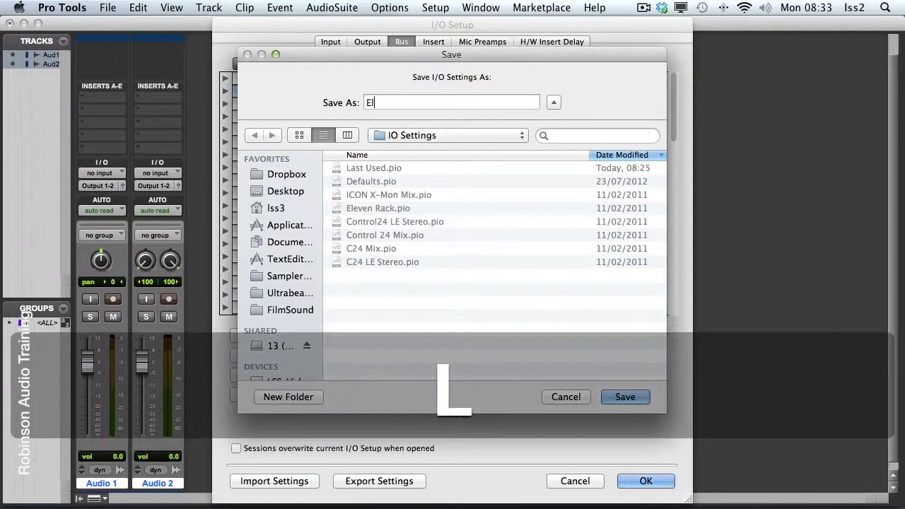
{"action": "type", "text": "ephorm"}
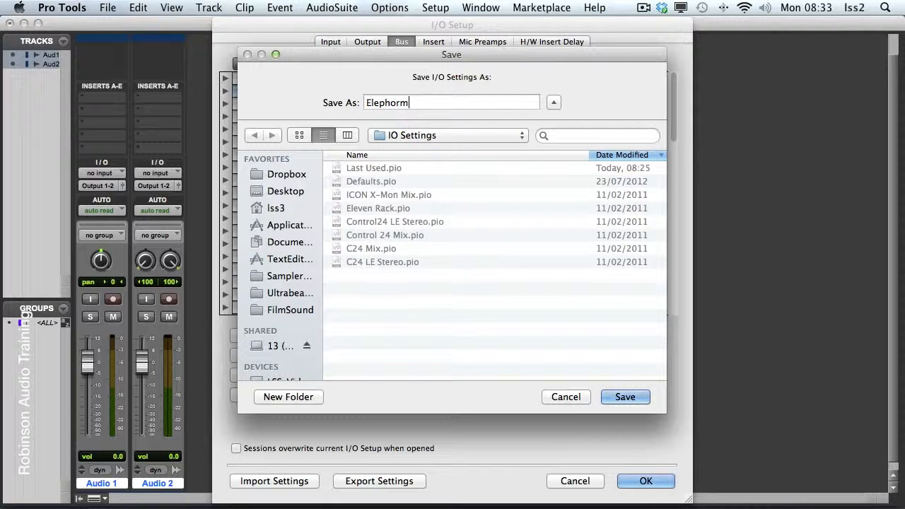
{"action": "left_click", "coordinate": [429, 137]}
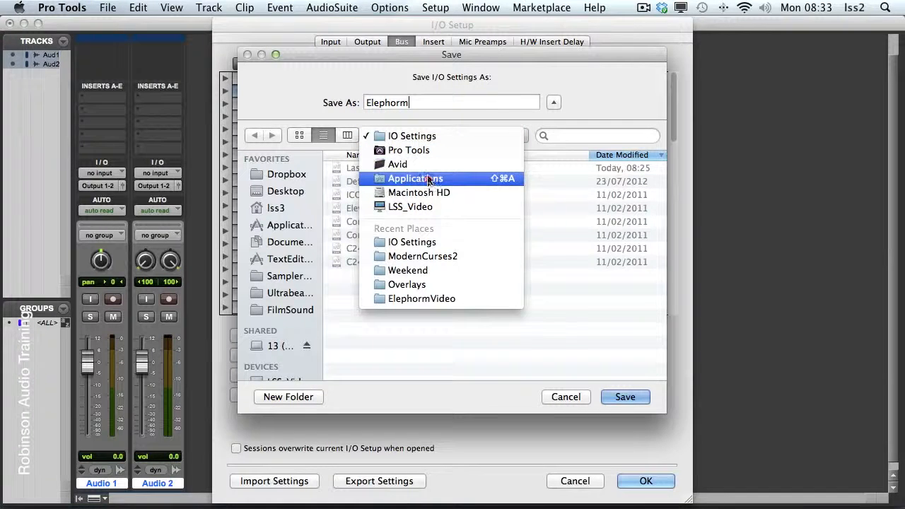
{"action": "left_click", "coordinate": [435, 137]}
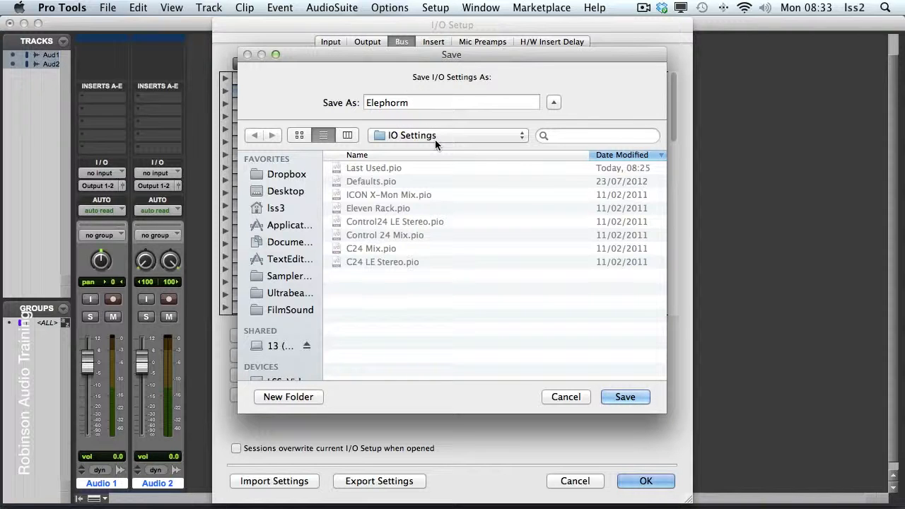
{"action": "left_click", "coordinate": [642, 397]}
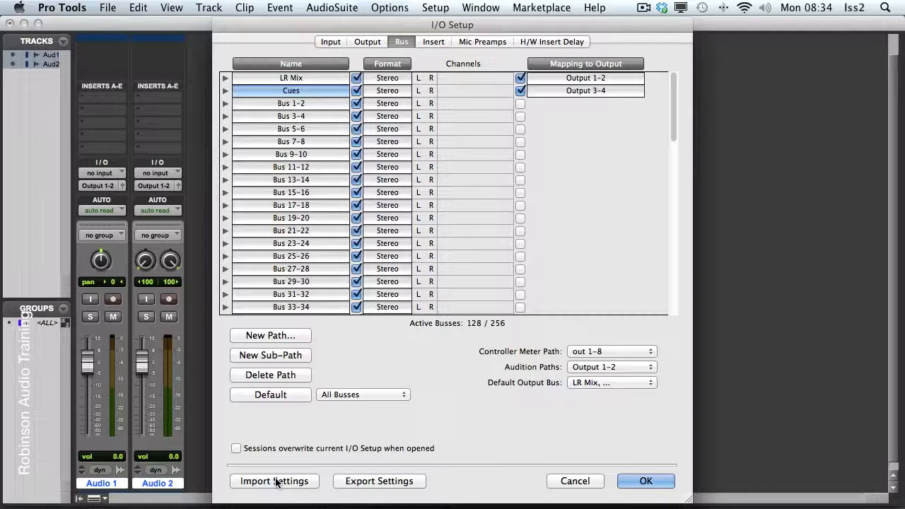
Review the input, output and bus paths and look through the settings files available for import
{"action": "left_click", "coordinate": [330, 41]}
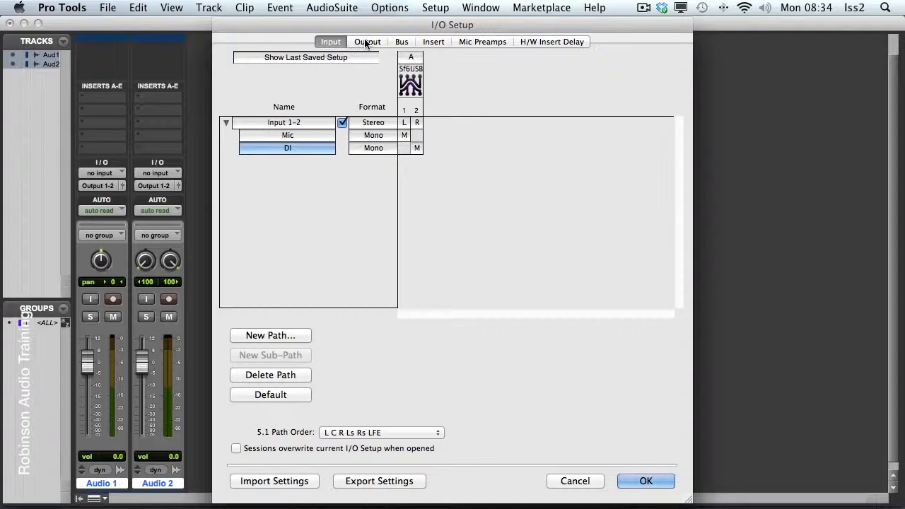
{"action": "left_click", "coordinate": [366, 43]}
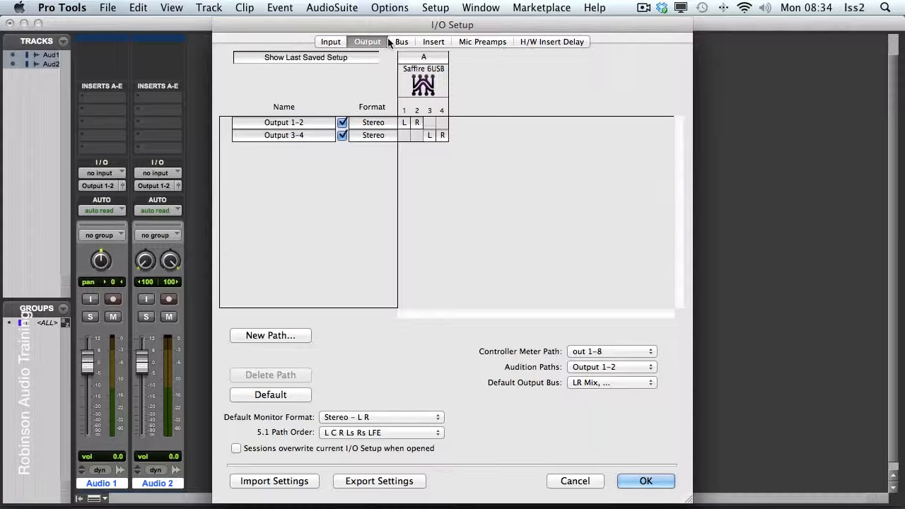
{"action": "left_click", "coordinate": [398, 42]}
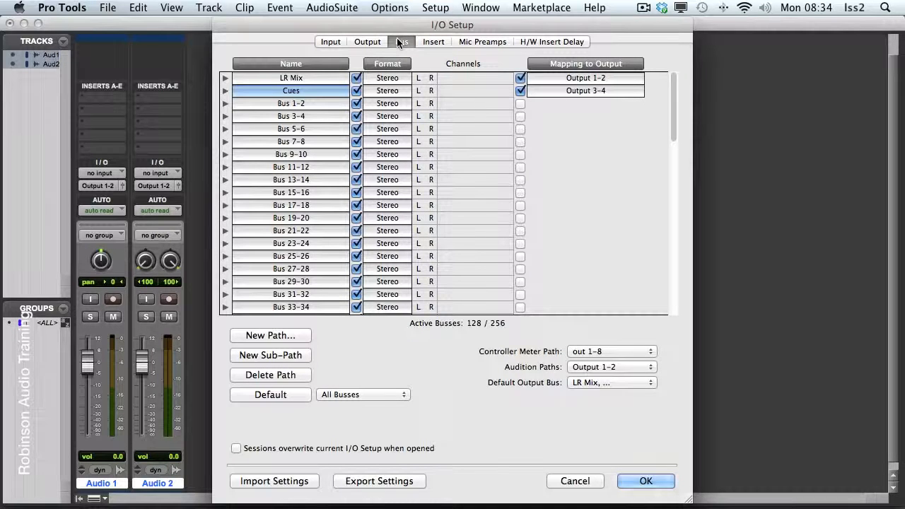
{"action": "left_click", "coordinate": [275, 481]}
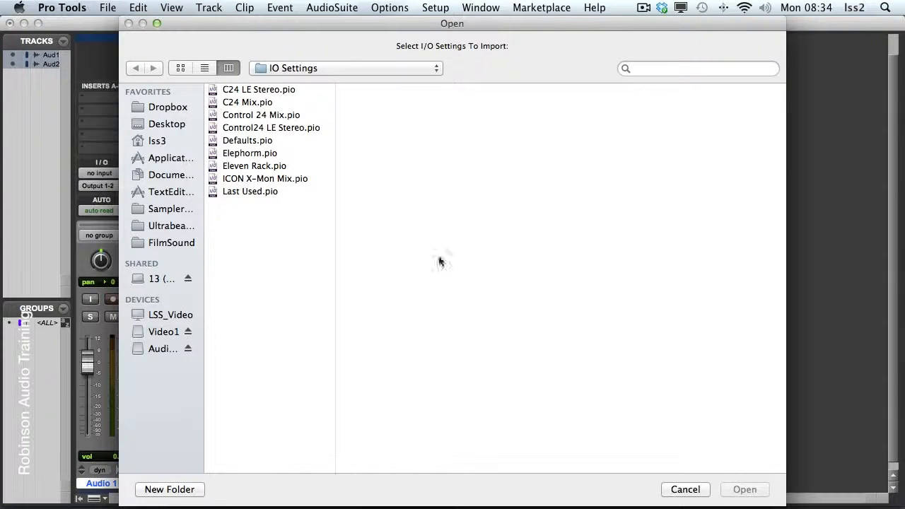
{"action": "left_click", "coordinate": [685, 489]}
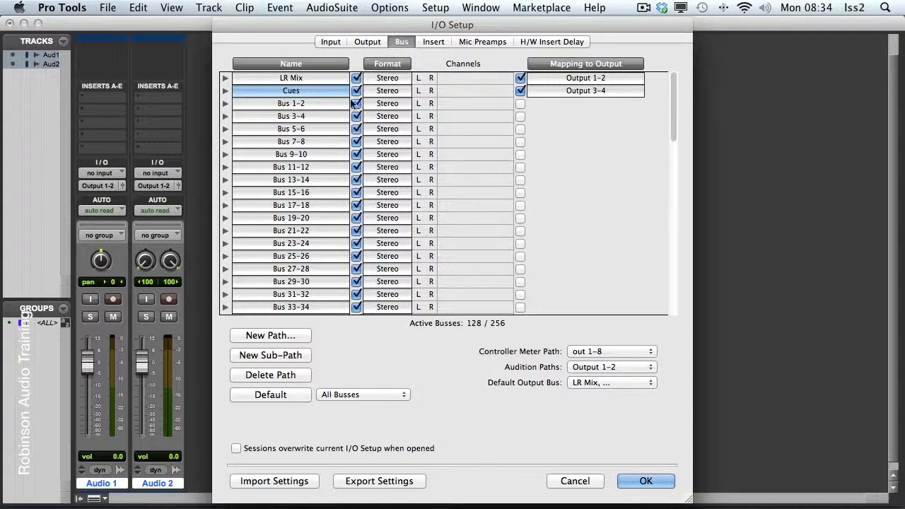
Apply the I/O Setup and route the outputs of both audio tracks to LR Mix (Stereo)
{"action": "left_click", "coordinate": [649, 480]}
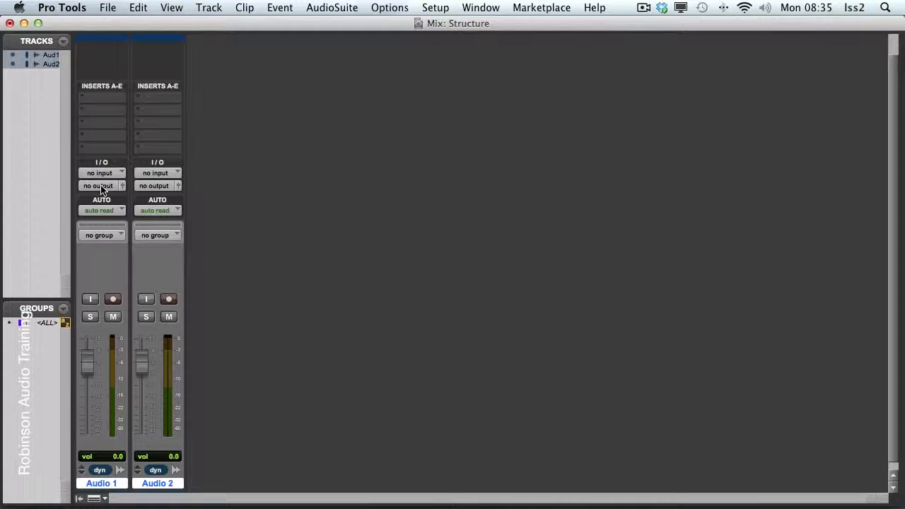
{"action": "key", "text": "alt"}
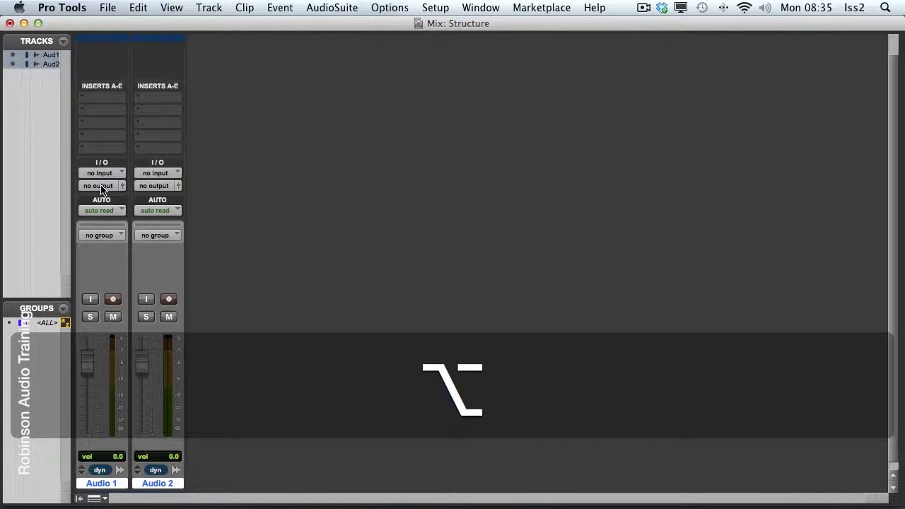
{"action": "left_click", "coordinate": [101, 187], "text": "alt"}
{"action": "mouse_move", "coordinate": [106, 208]}
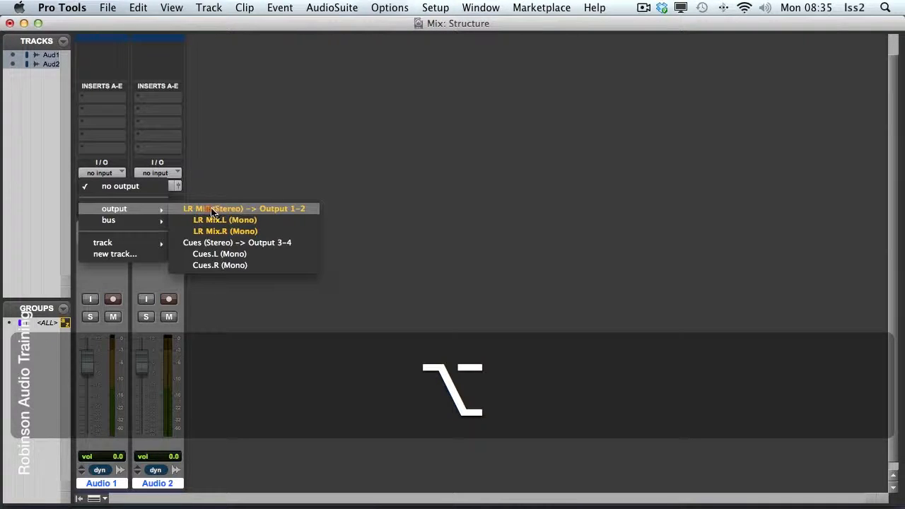
{"action": "left_click", "coordinate": [294, 211], "text": "alt"}
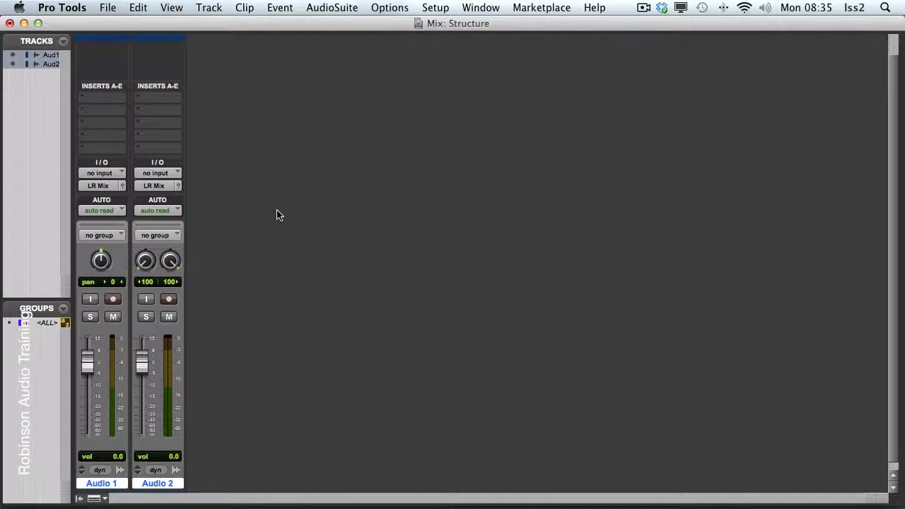
Check the interface inputs offered for the mono track Audio 1 and the stereo track Audio 2
{"action": "left_click", "coordinate": [109, 173]}
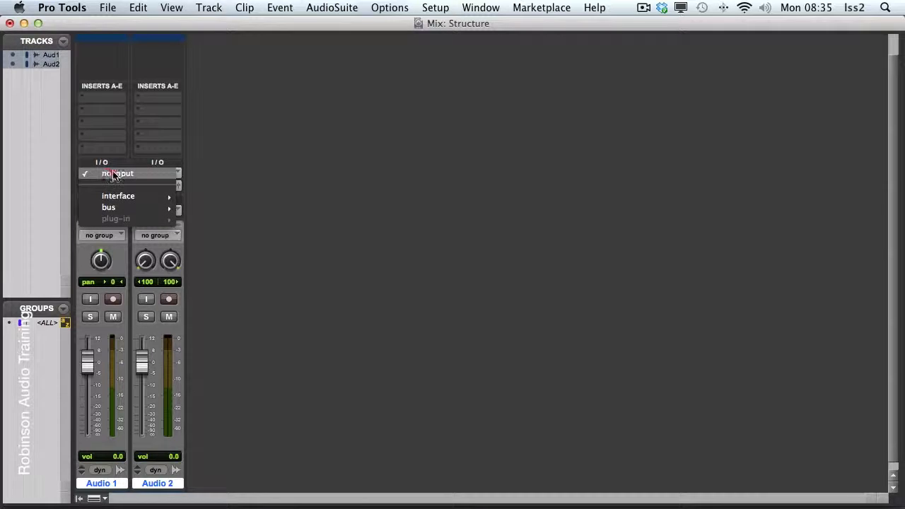
{"action": "mouse_move", "coordinate": [136, 198]}
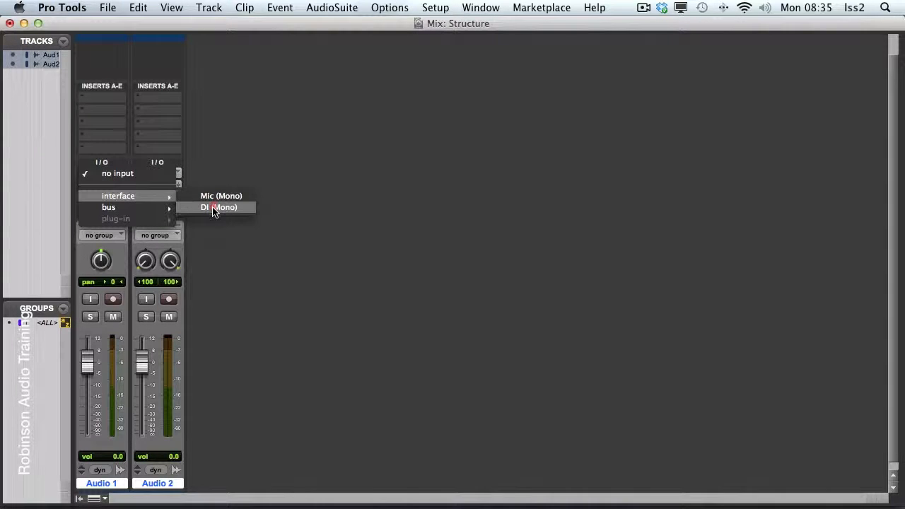
{"action": "left_click", "coordinate": [235, 252]}
{"action": "left_click", "coordinate": [159, 173]}
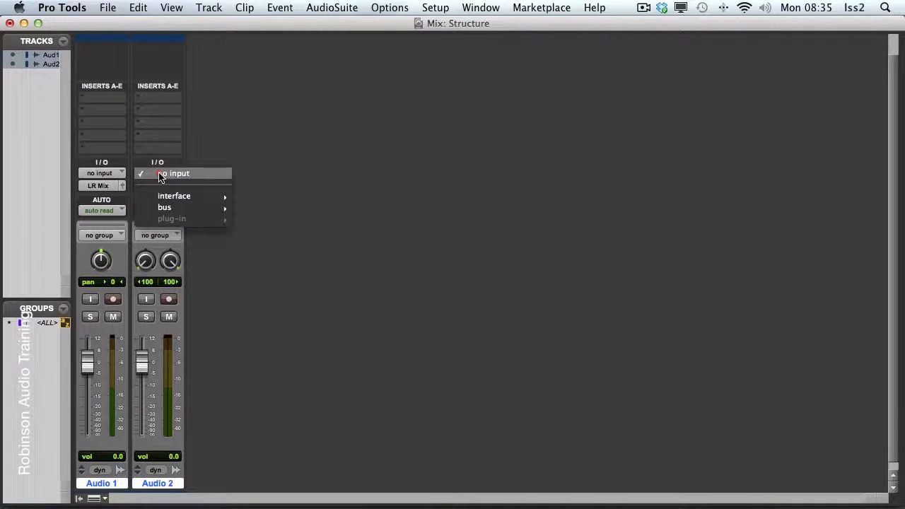
{"action": "mouse_move", "coordinate": [212, 195]}
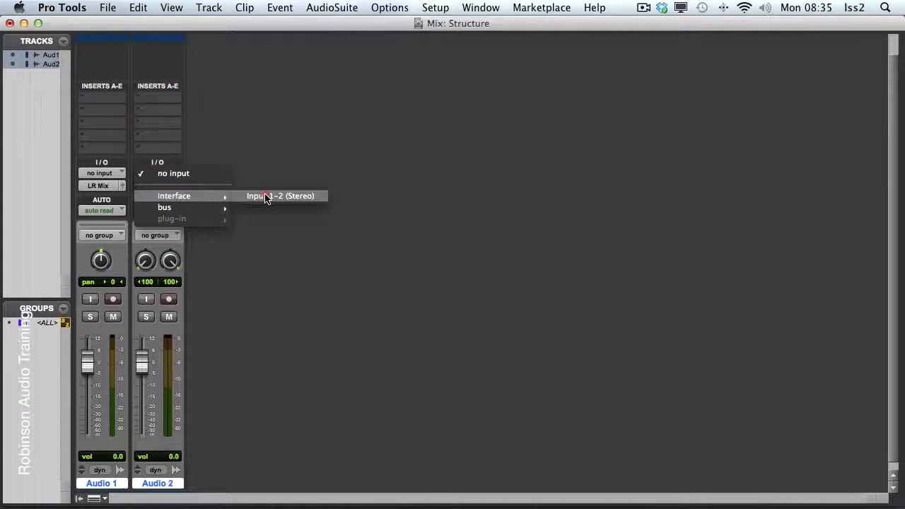
{"action": "left_click", "coordinate": [271, 156]}
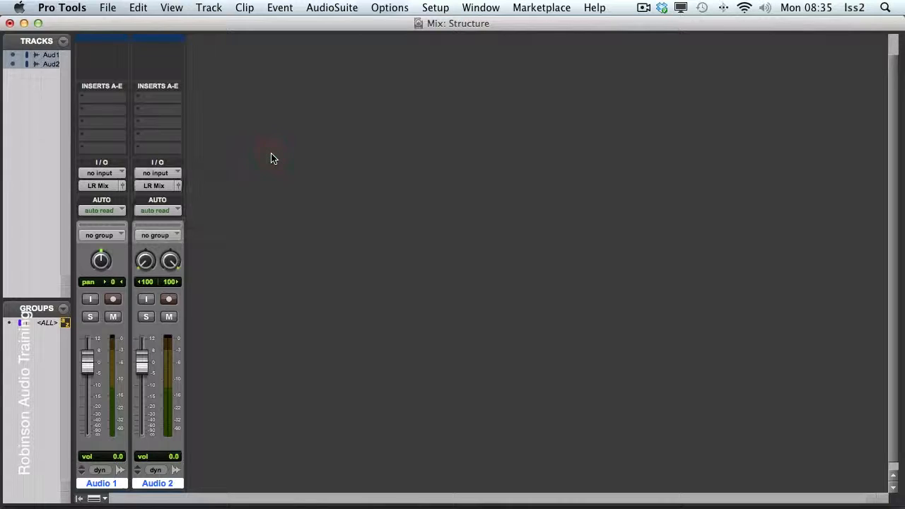